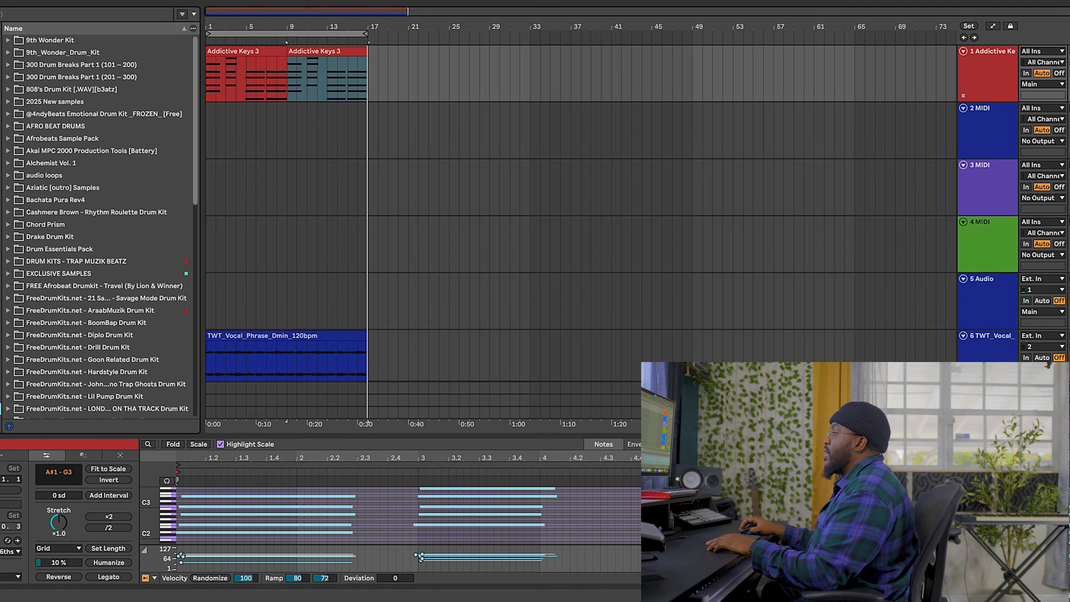
Load beast.wav from the claps folder of the Murda Beatz Drum Kit onto the second track
scroll(49, 273, down, 5)
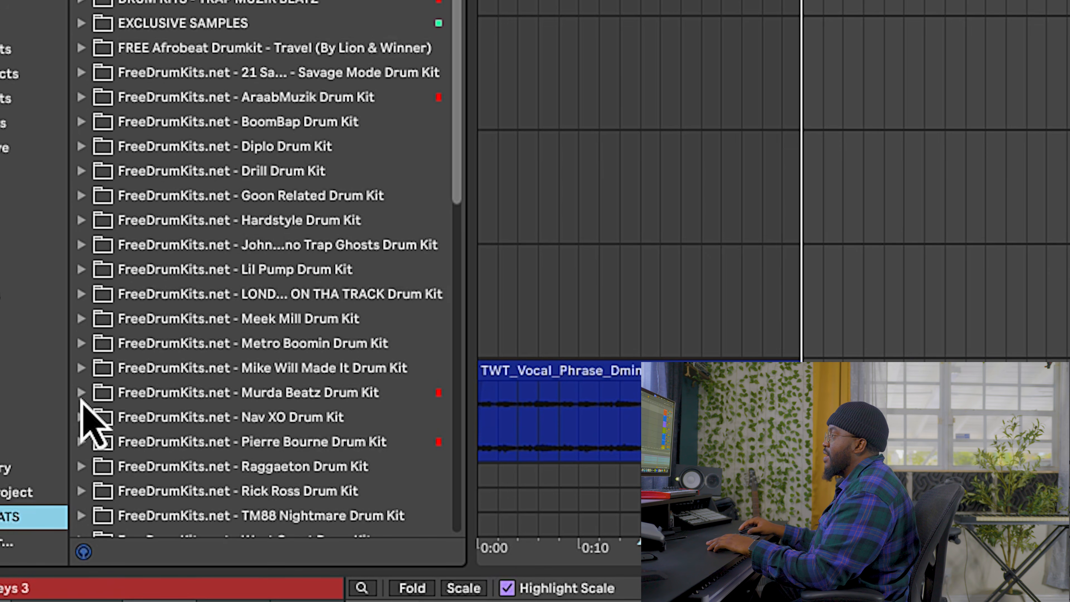
click(81, 393)
scroll(211, 442, down, 5)
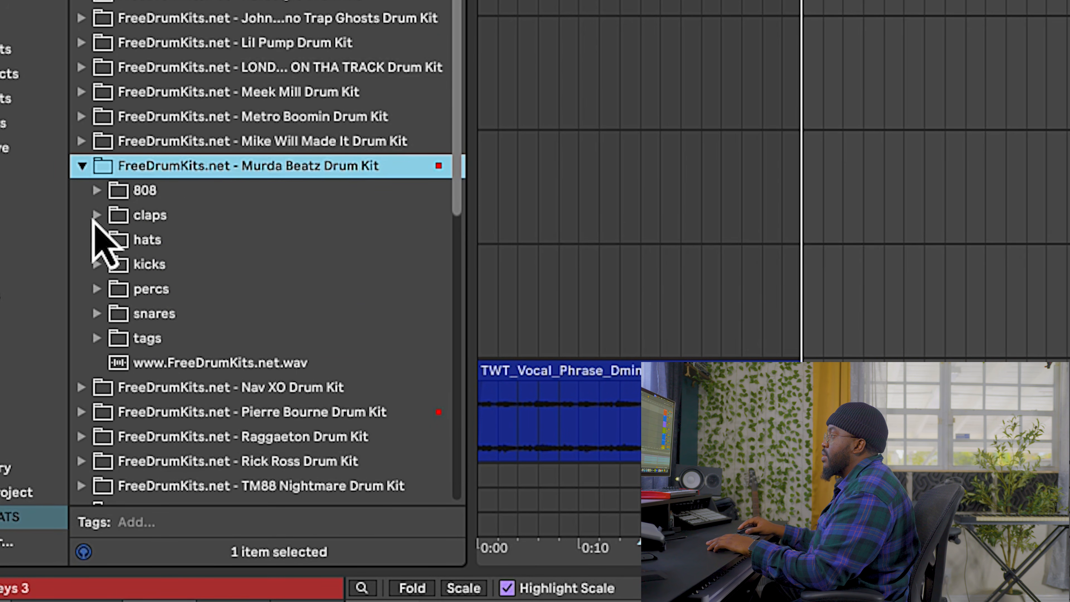
click(95, 216)
click(192, 244)
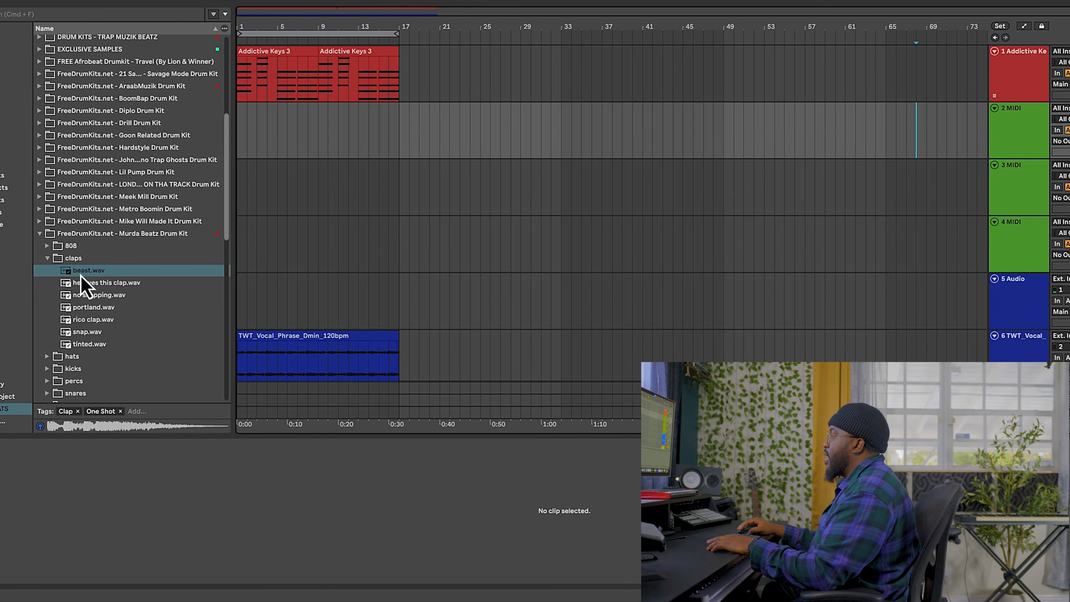
double_click(81, 275)
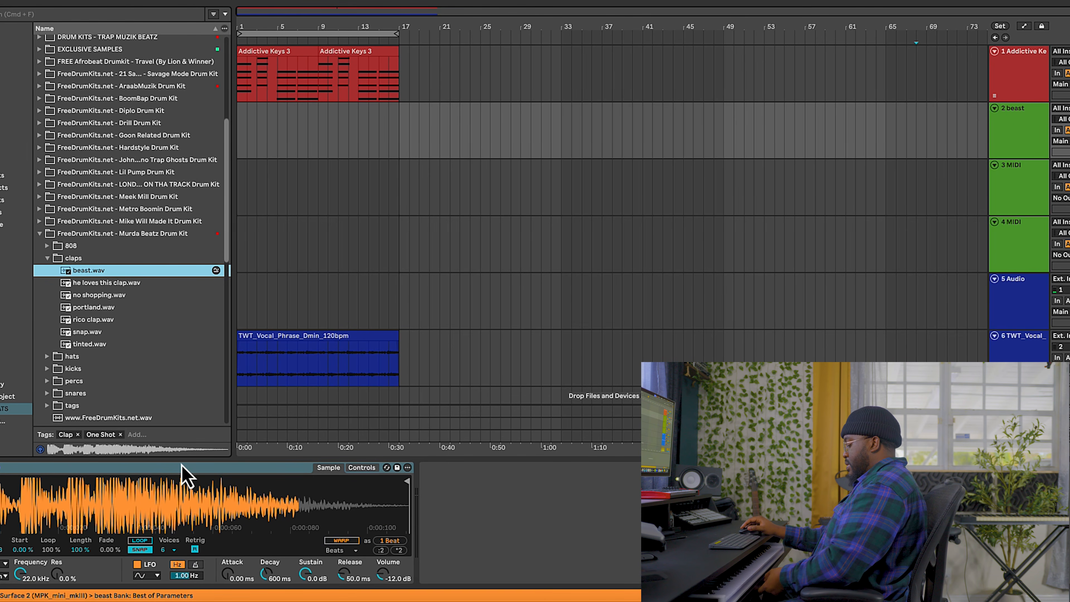
Record an eight-bar clap pattern on the second track and duplicate the clip to fill bars 9 to 17
click(571, 1)
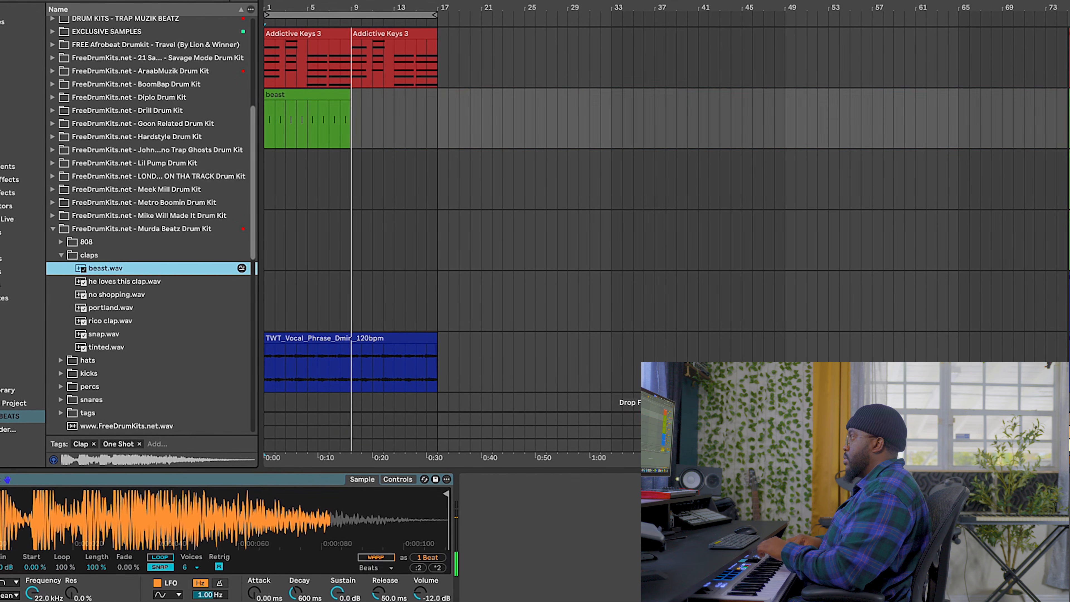
click(347, 96)
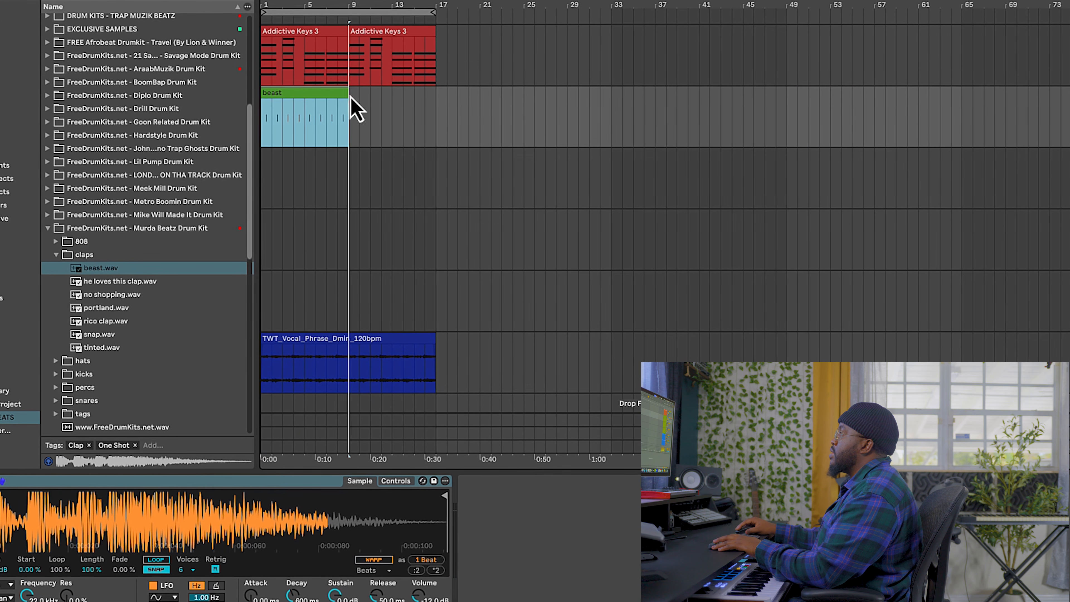
key(super+d)
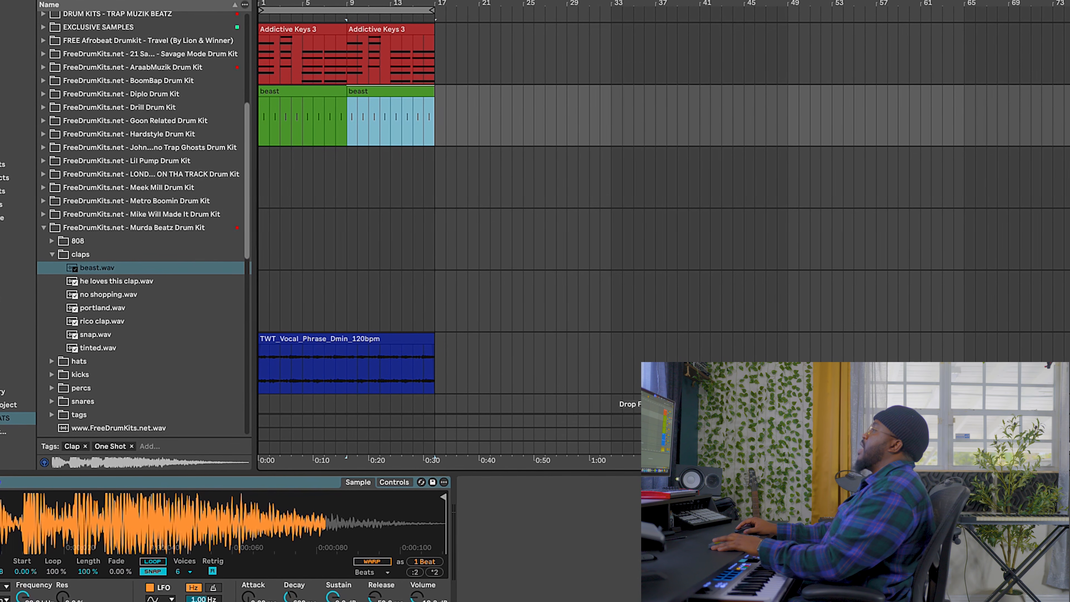
Audition the closed hats in the Murda Beatz hats folder and load hat 2.wav onto the third track
click(49, 254)
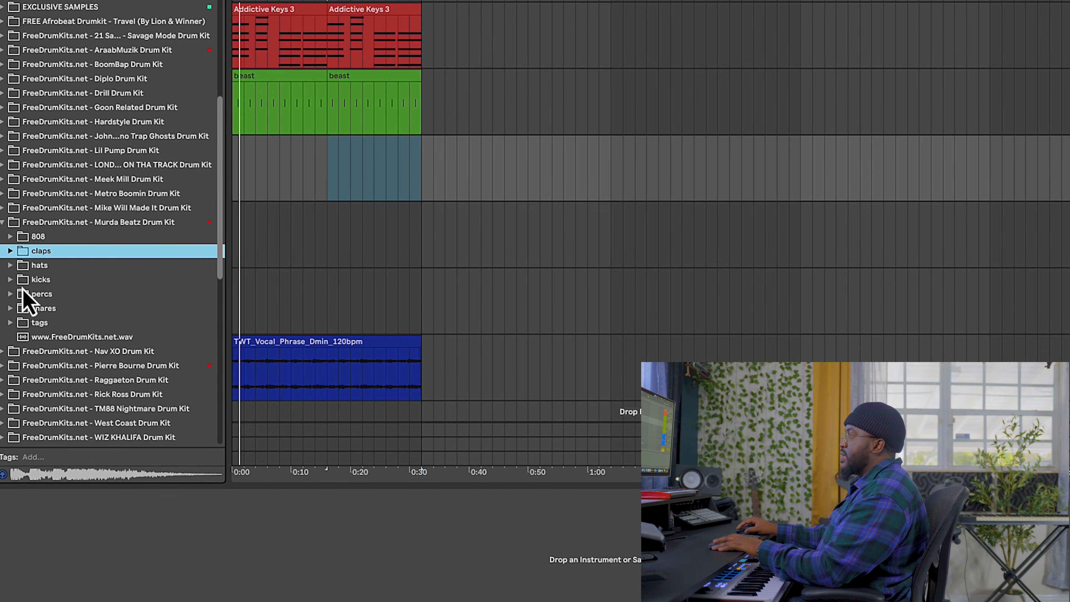
click(50, 267)
click(32, 280)
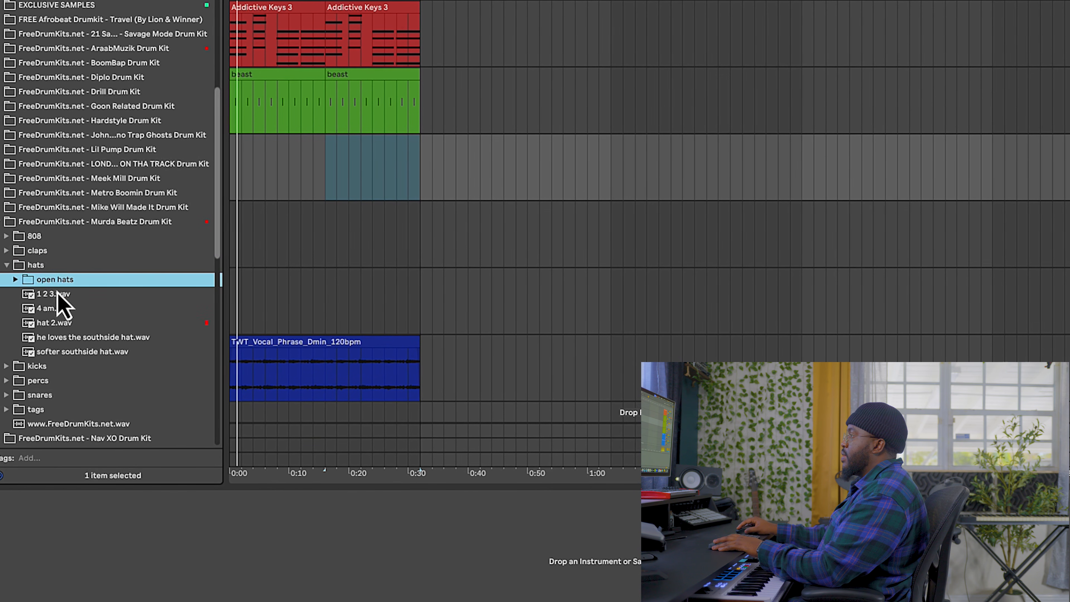
click(59, 294)
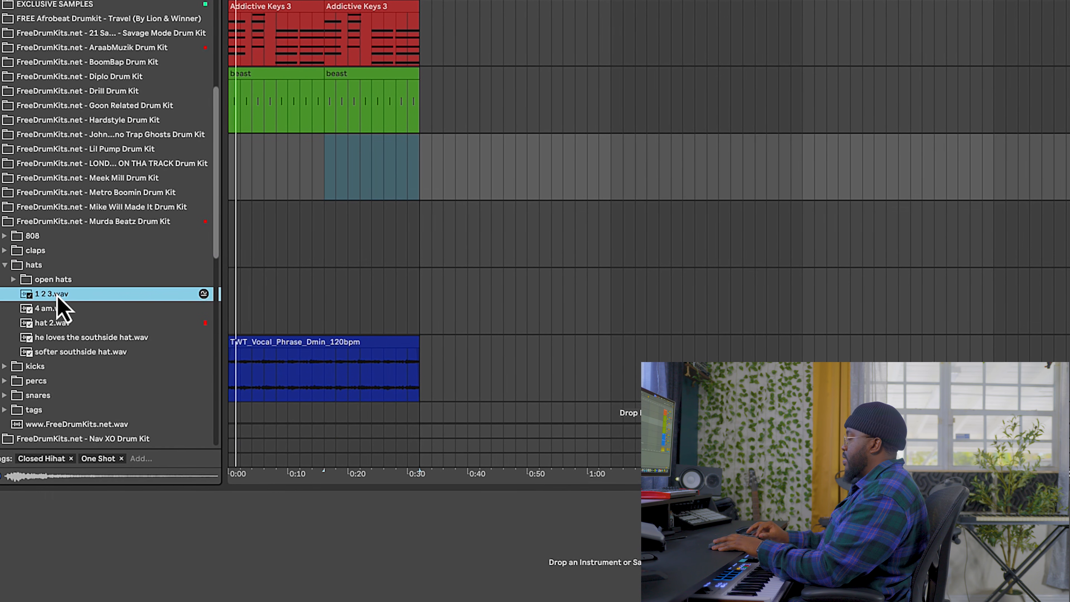
key(Down)
key(Down)
key(Down)
key(Down)
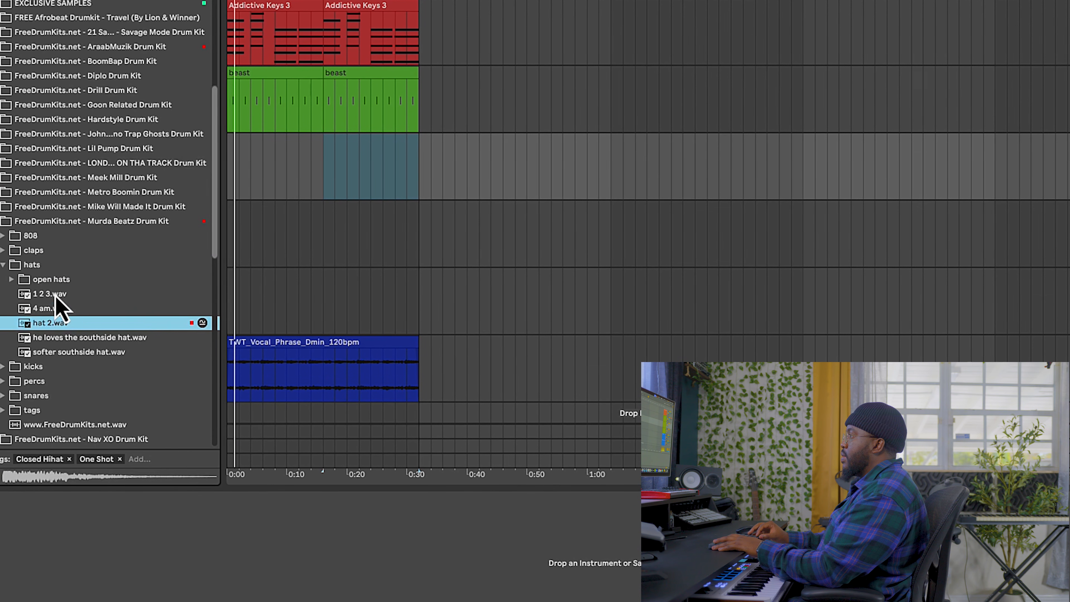
key(Up)
key(Up)
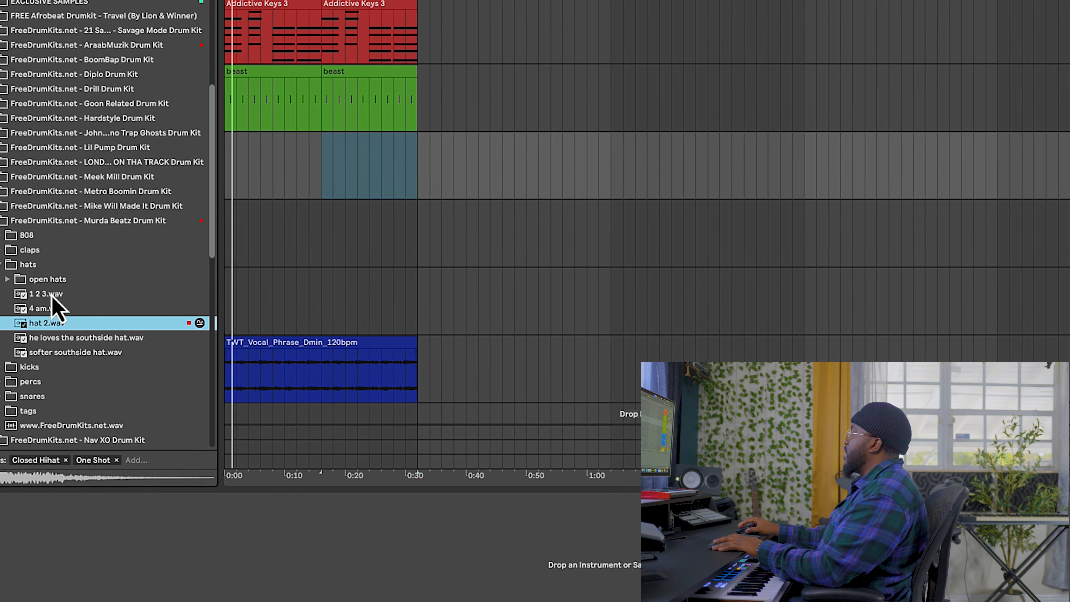
click(1068, 167)
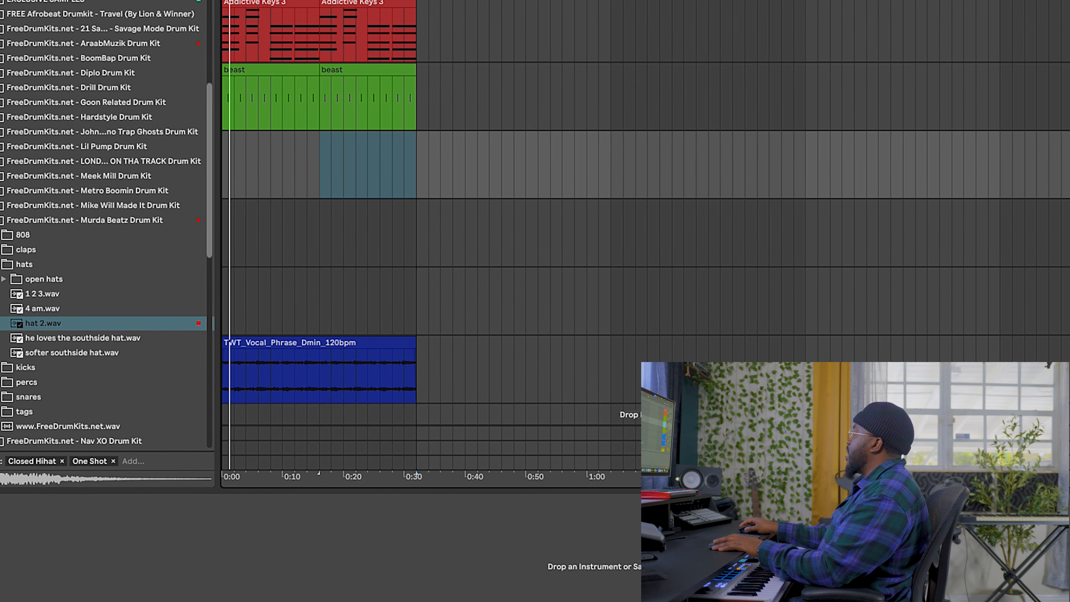
double_click(50, 328)
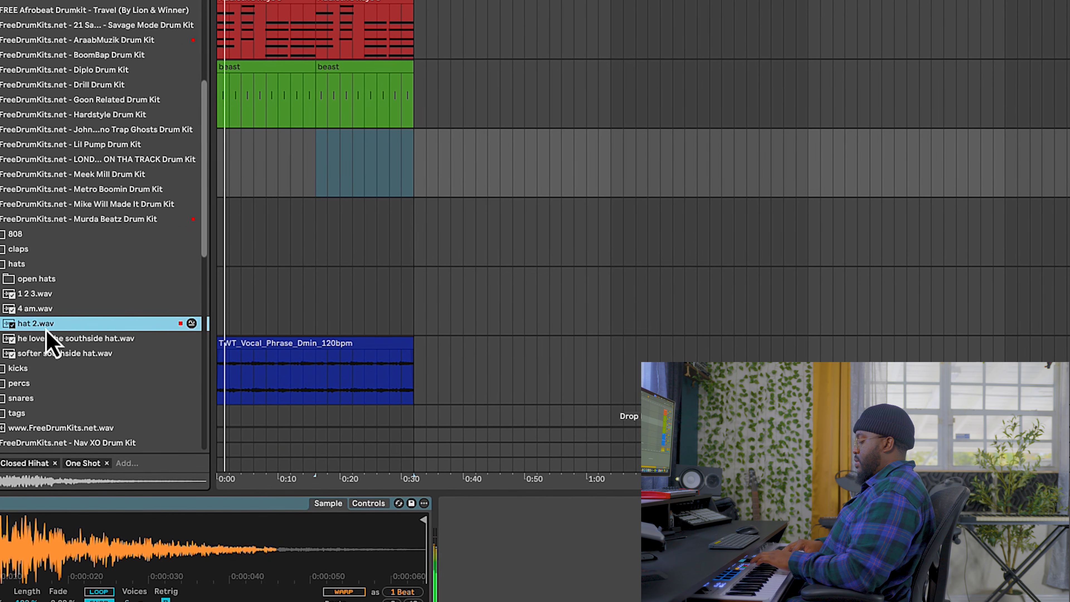
Record an eight-bar hi-hat pattern on the third track and open the quantize settings for the clap notes
key(F9)
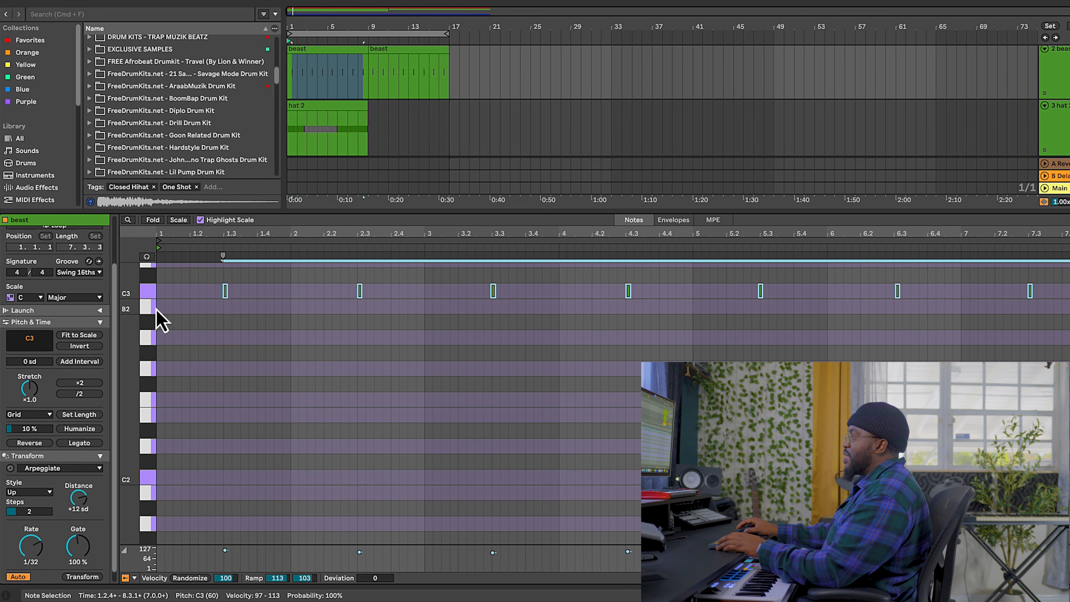
right_click(222, 291)
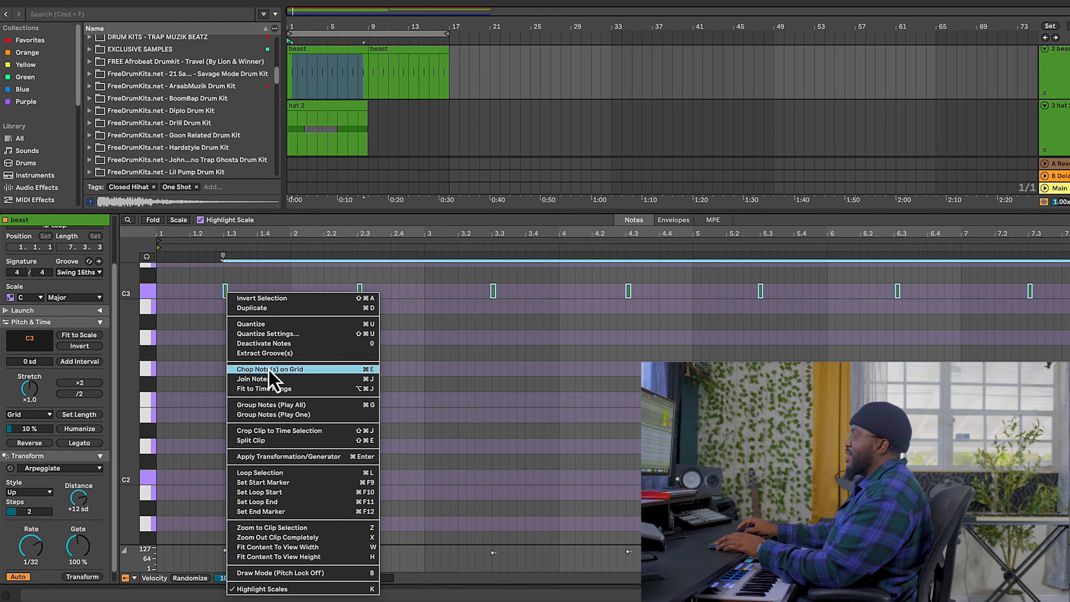
click(272, 339)
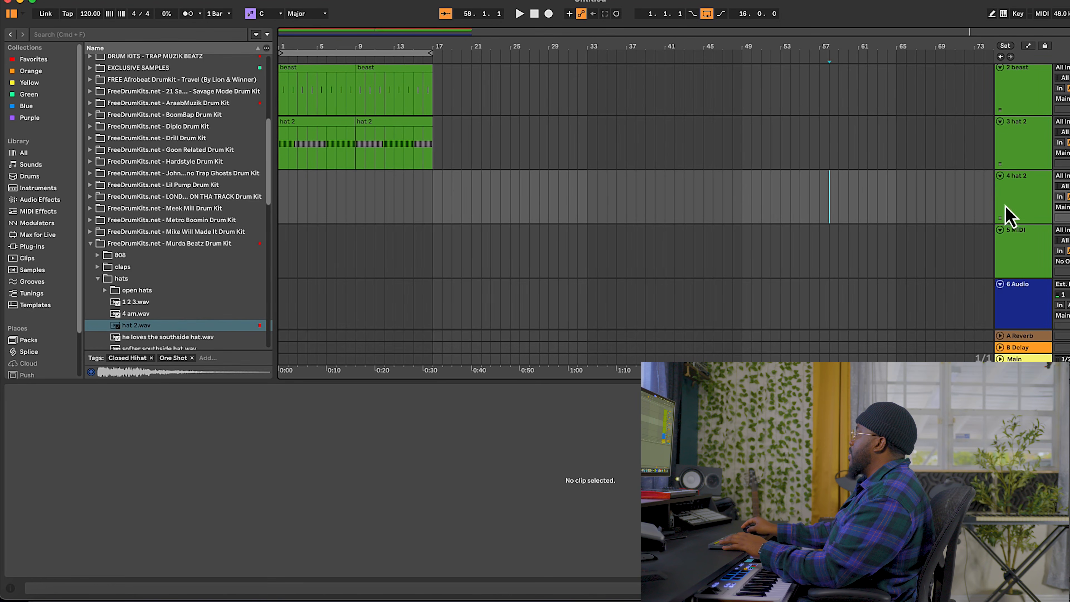
Add an Arpeggiator MIDI effect to the second hat 2 track and set its rate to 1/48
click(1005, 205)
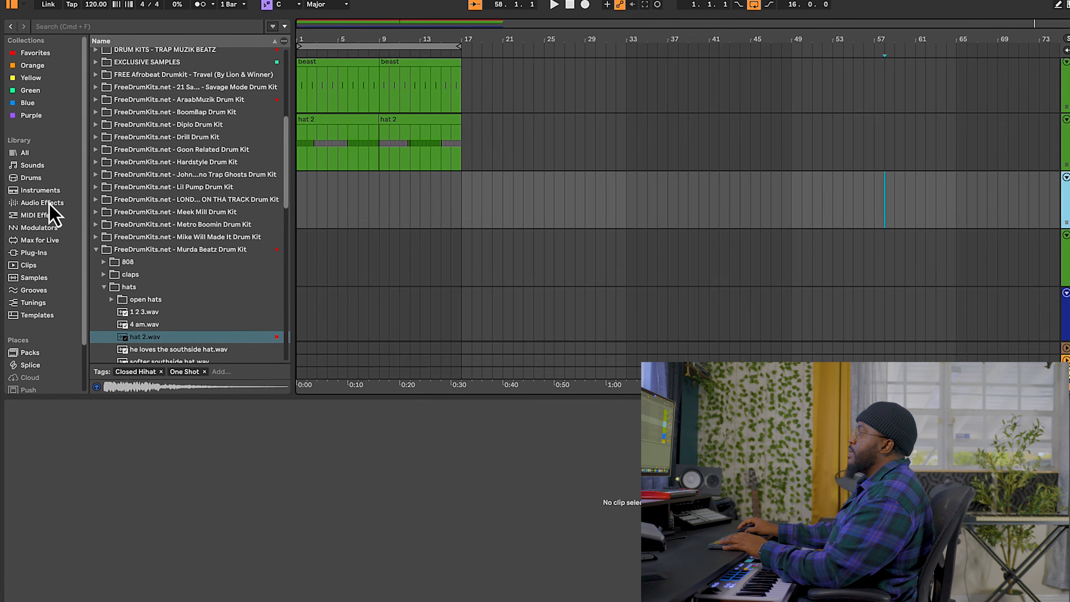
click(47, 199)
click(42, 211)
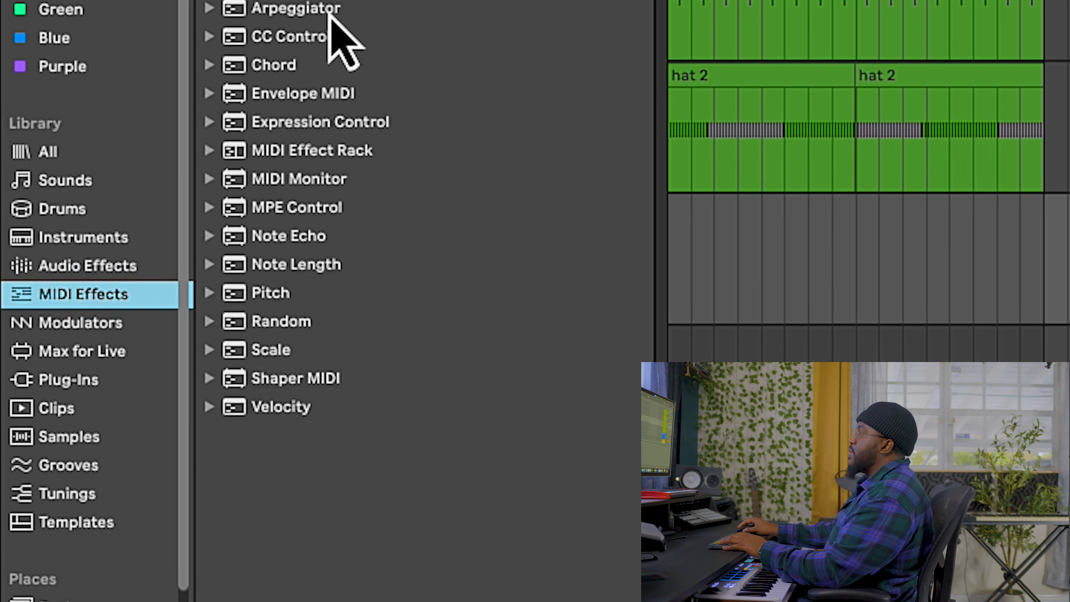
double_click(329, 13)
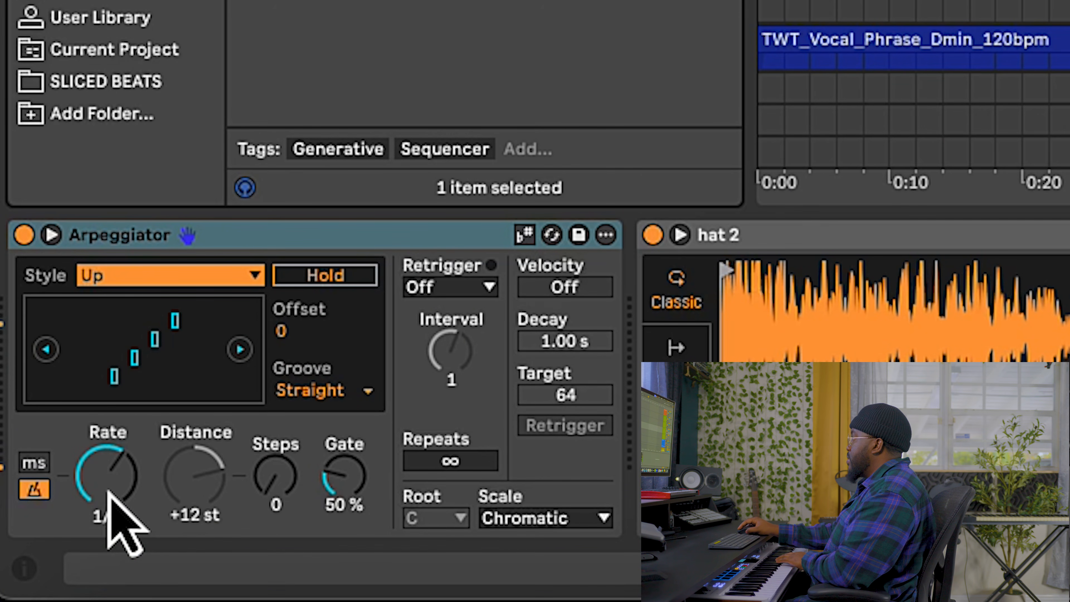
drag(124, 467, 122, 473)
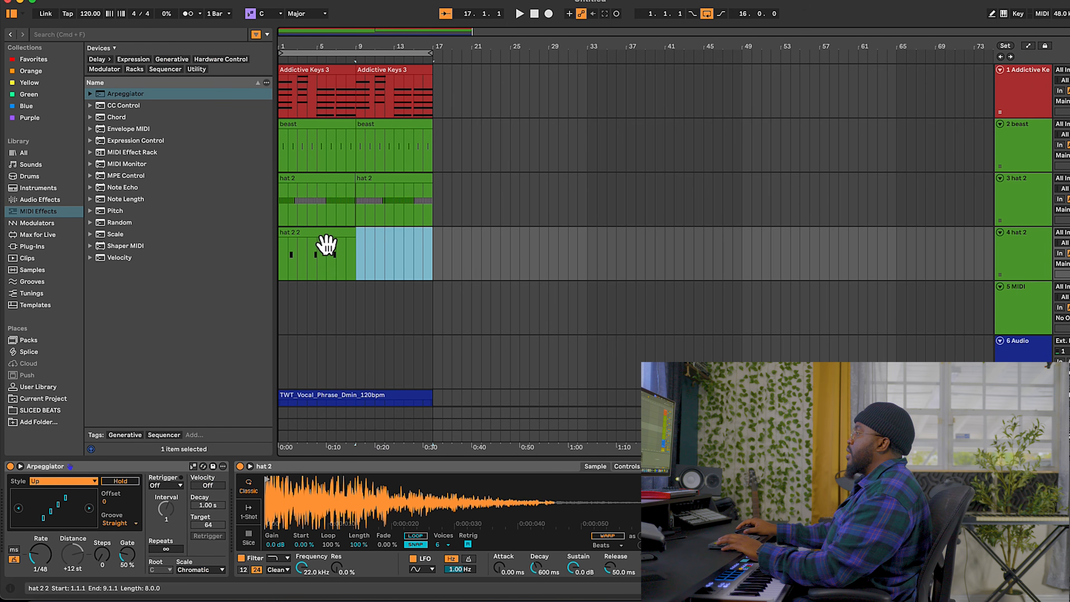
Duplicate the hat roll clip on the fourth track and play it back with the track volume set to -7.8
click(326, 240)
key(super+d)
drag(1022, 241, 1021, 244)
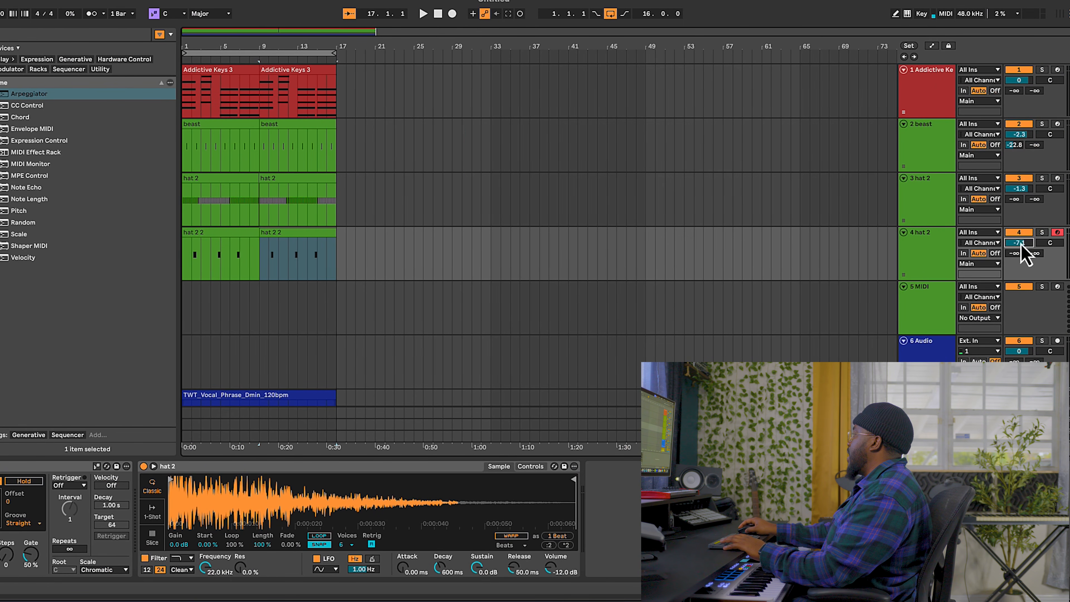
key(space)
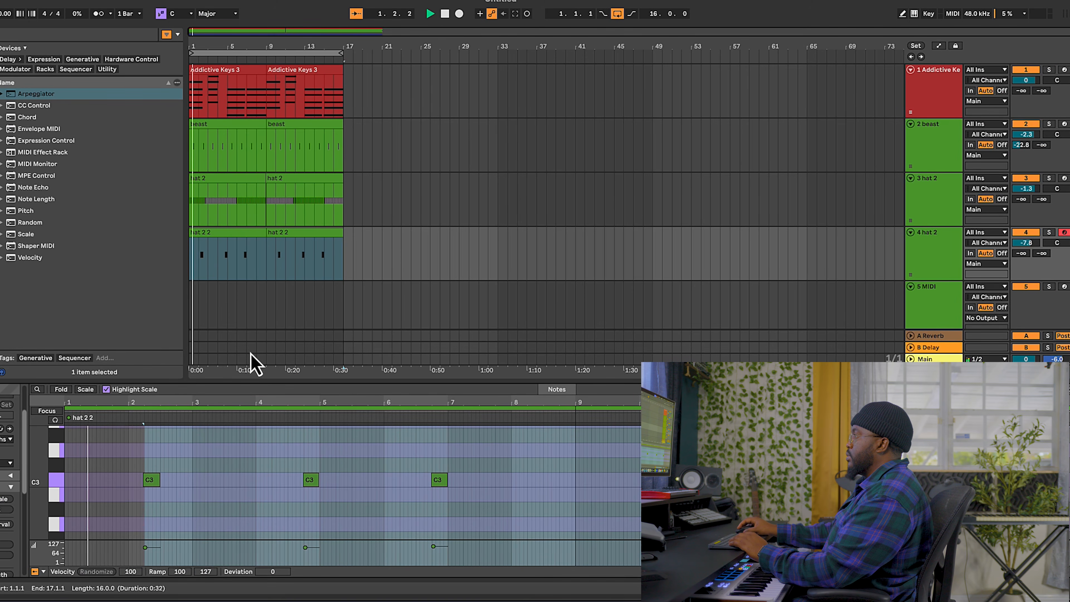
Load the bass kick sample from the Murda Beatz kicks folder onto the fifth track and record an eight-bar kick pattern
click(270, 326)
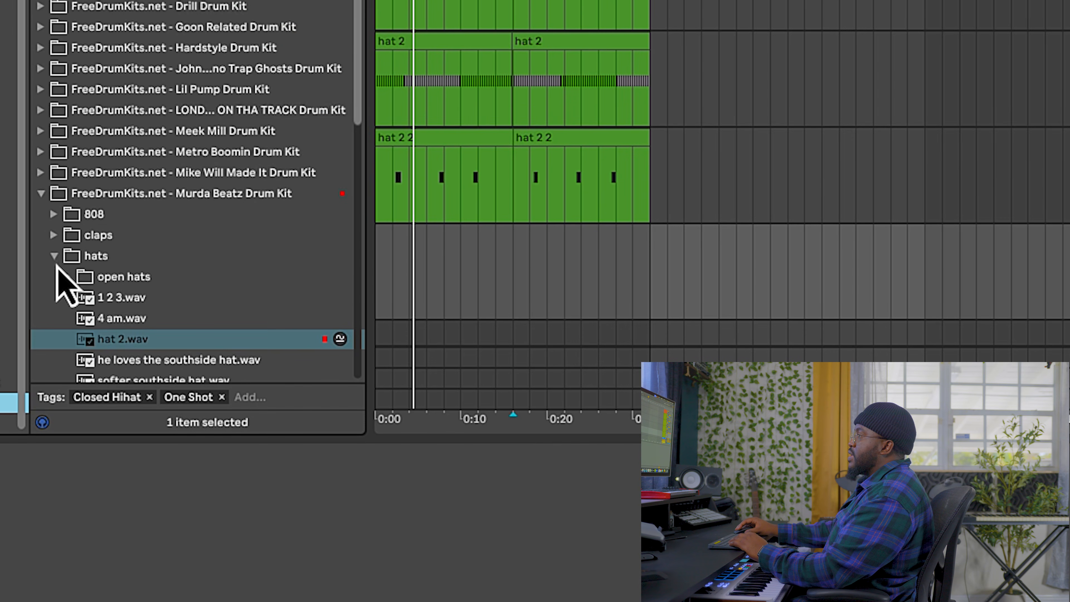
click(54, 256)
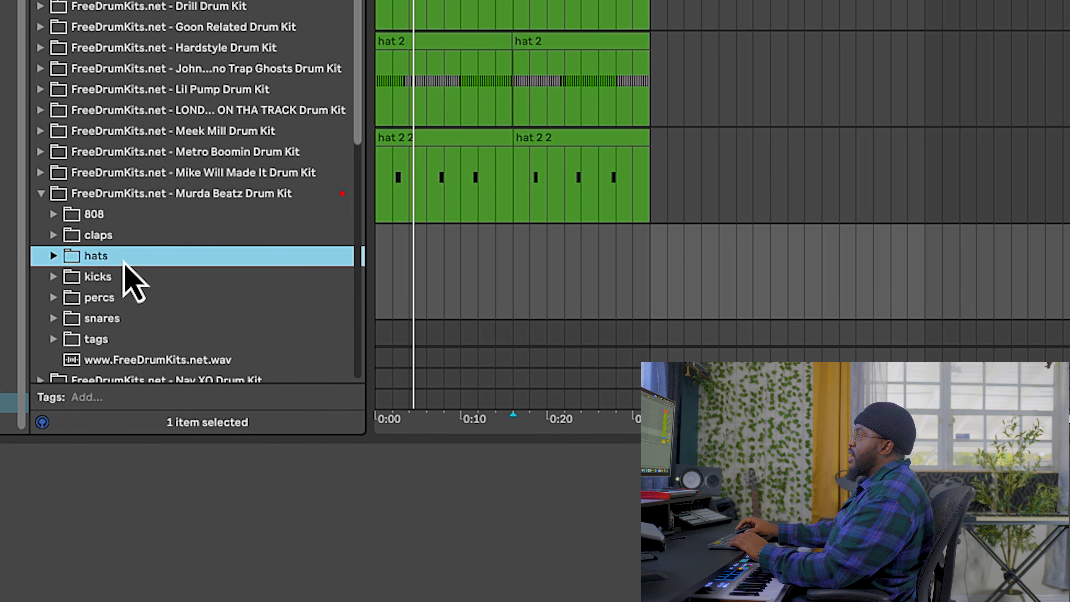
click(53, 277)
scroll(158, 310, down, 1)
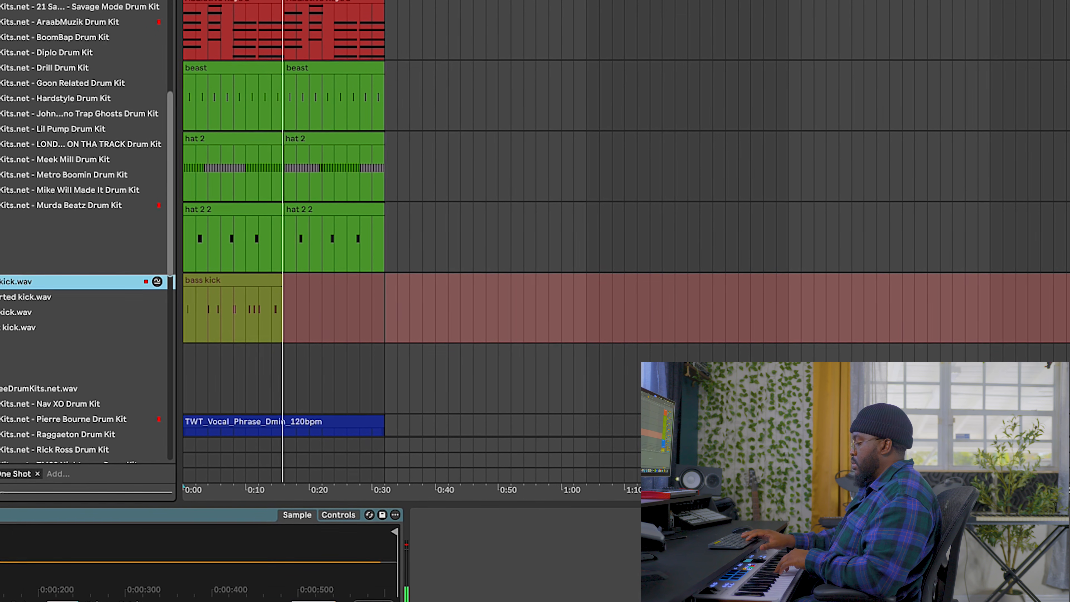
key(space)
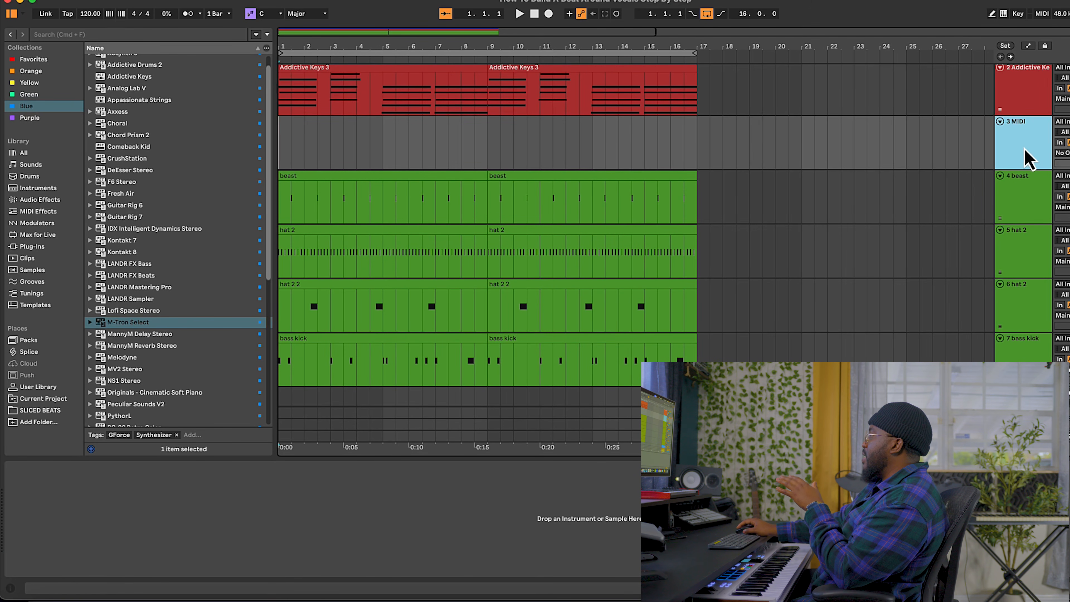
Load Peculiar Sounds V2 onto the empty third track and record a bass line with the DP's Bass preset
scroll(175, 386, down, 4)
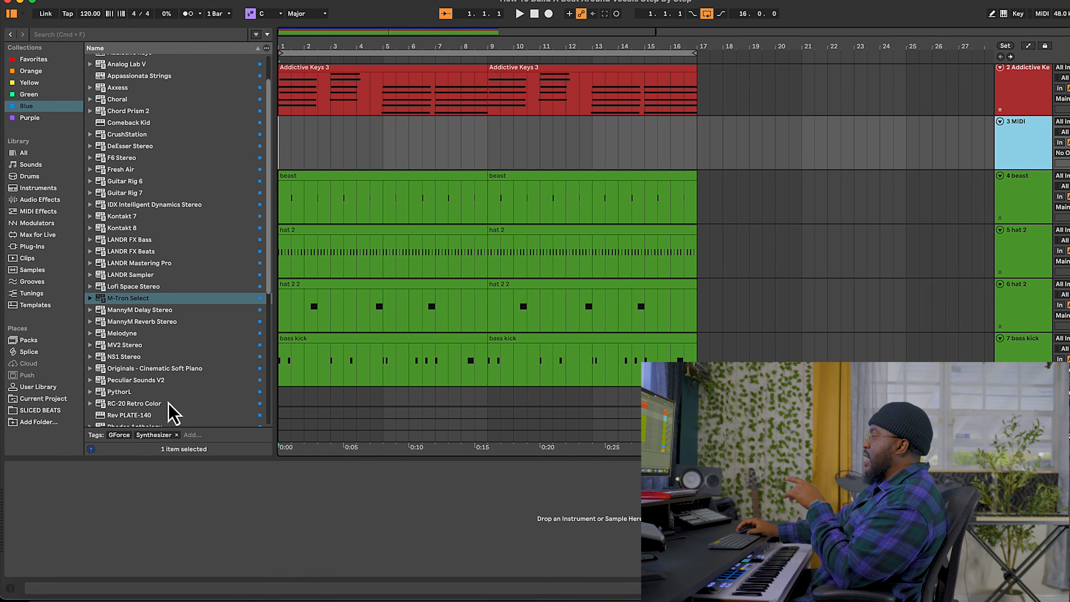
scroll(178, 411, down, 2)
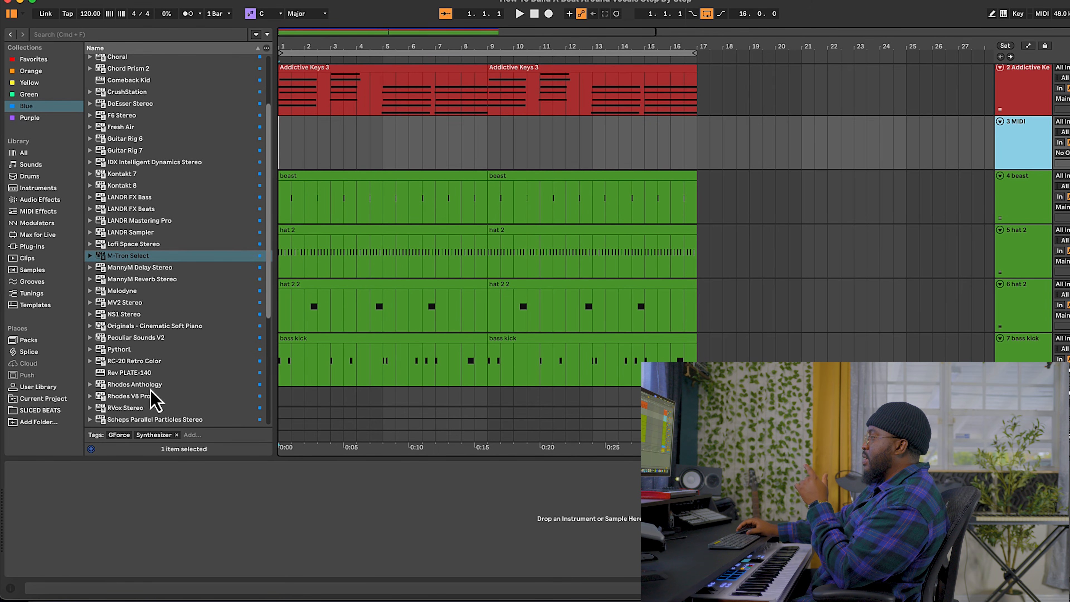
double_click(135, 338)
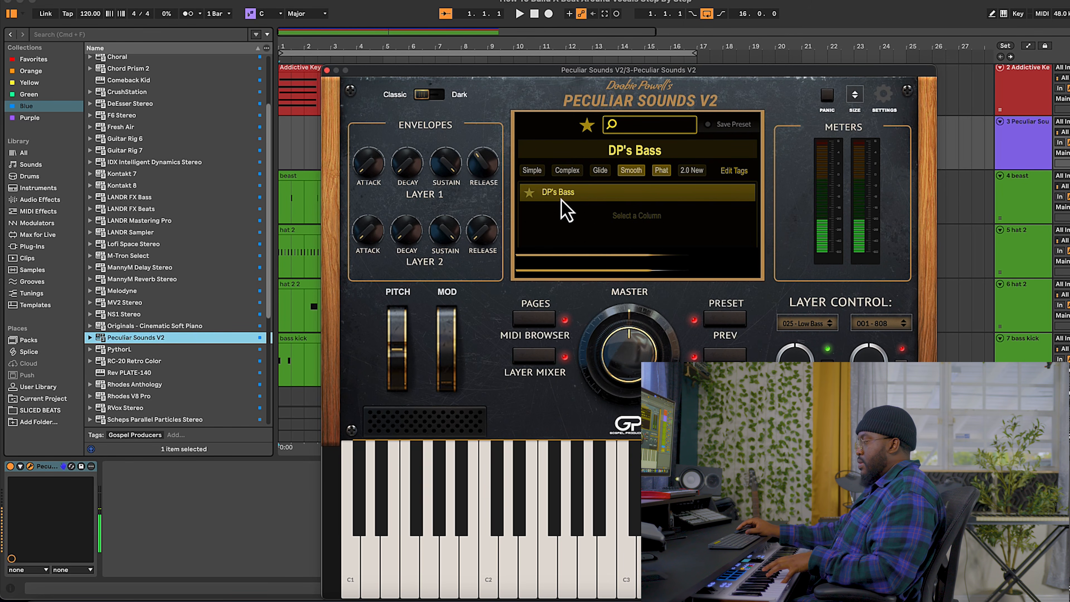
click(524, 13)
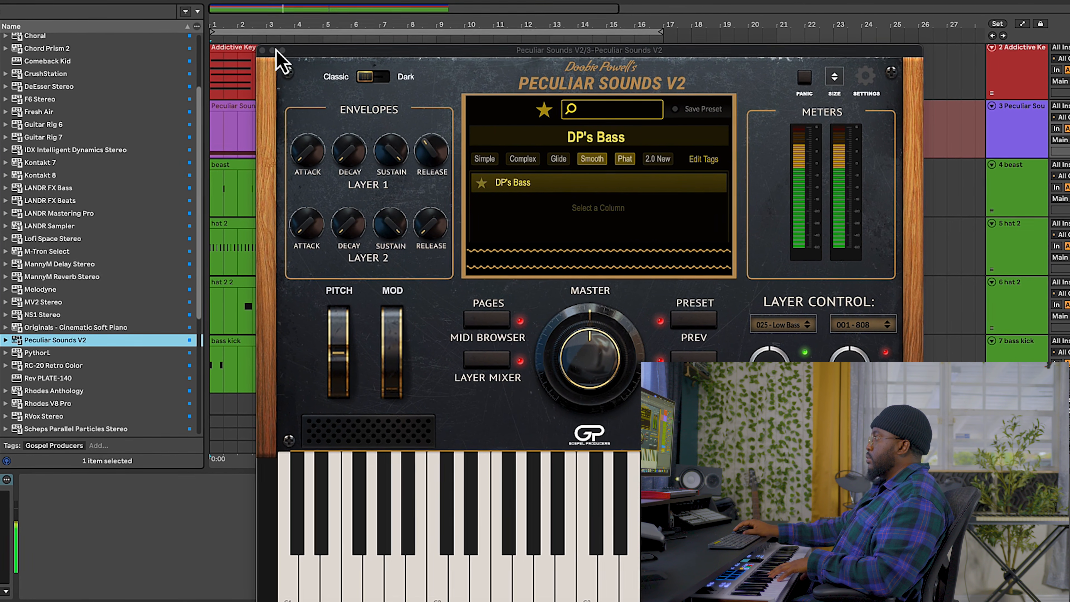
click(262, 50)
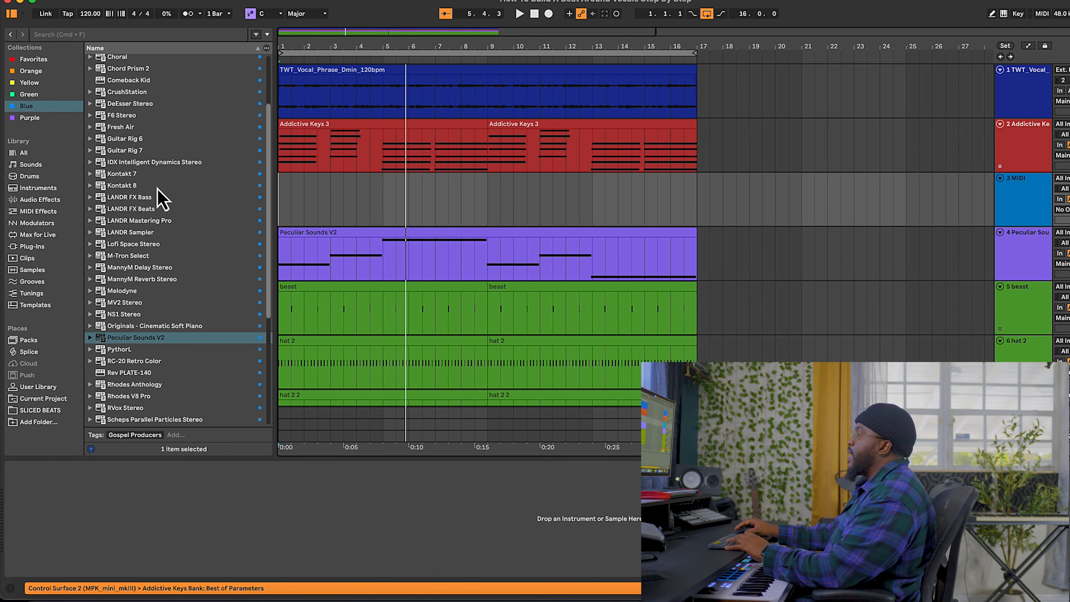
Load SKY Keys onto the new empty third track and record a pad part with the Fluffy Sweater preset
scroll(156, 120, up, 4)
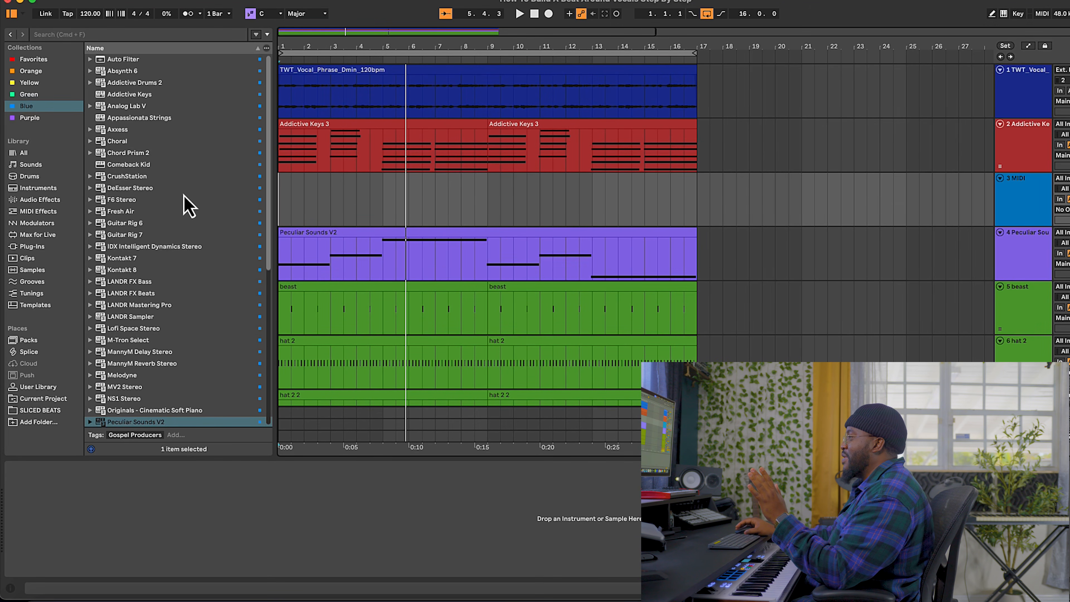
scroll(182, 228, down, 4)
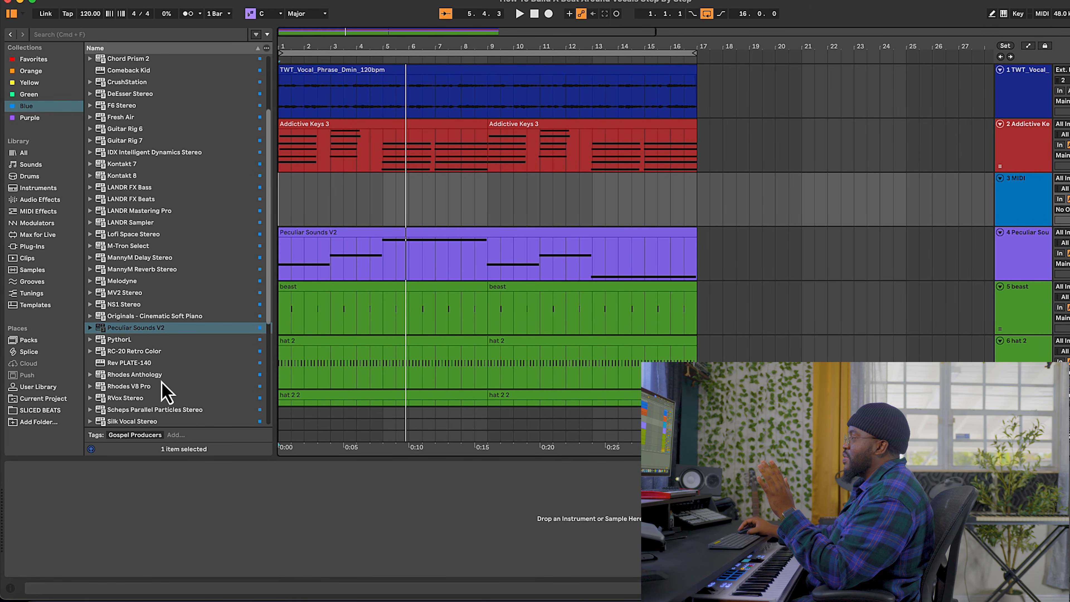
scroll(164, 392, down, 1)
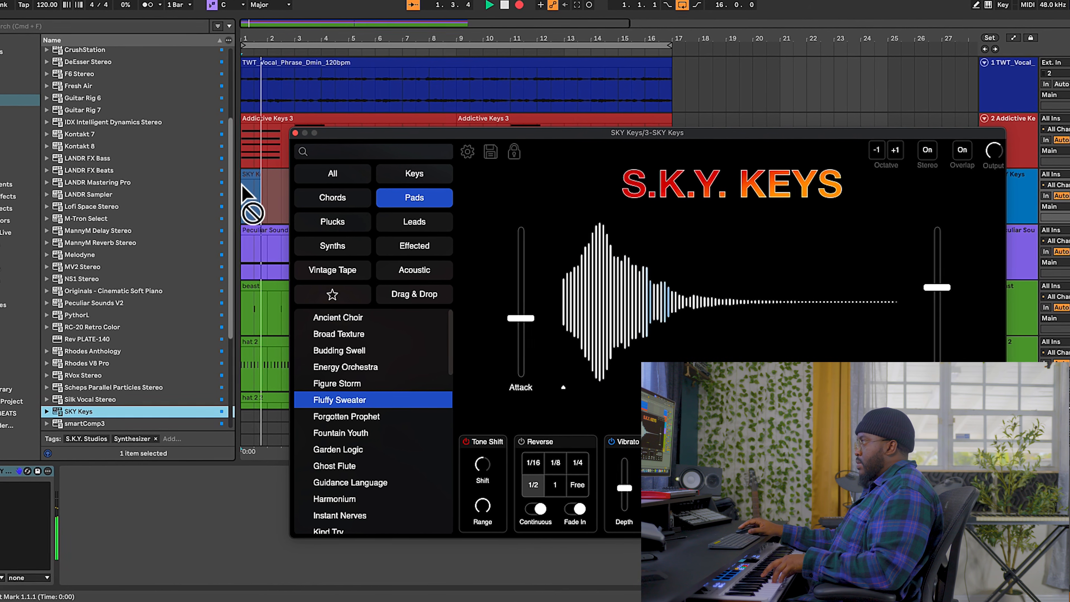
click(300, 134)
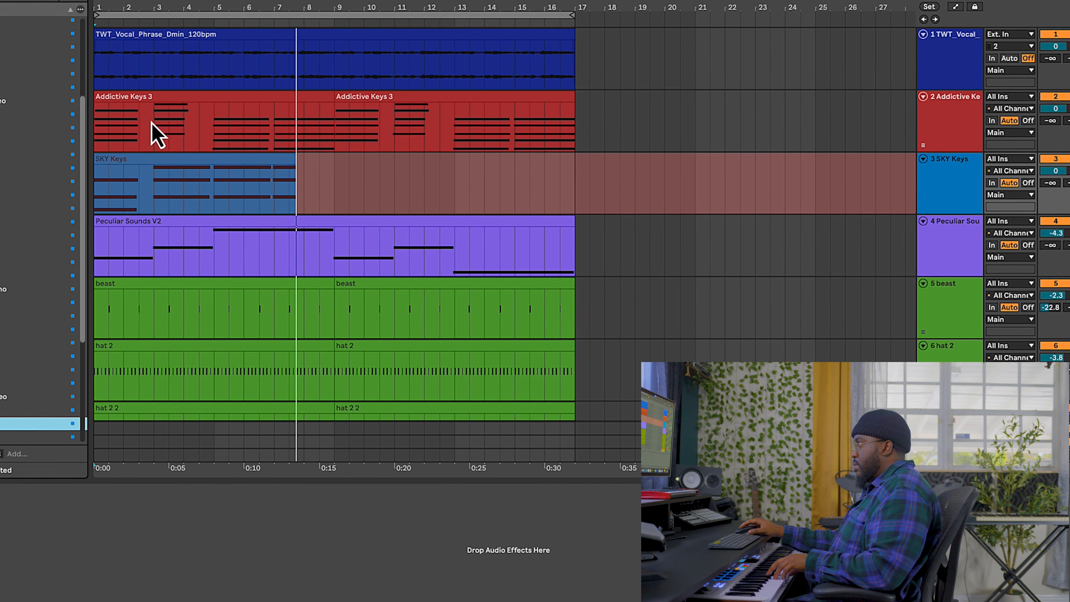
key(space)
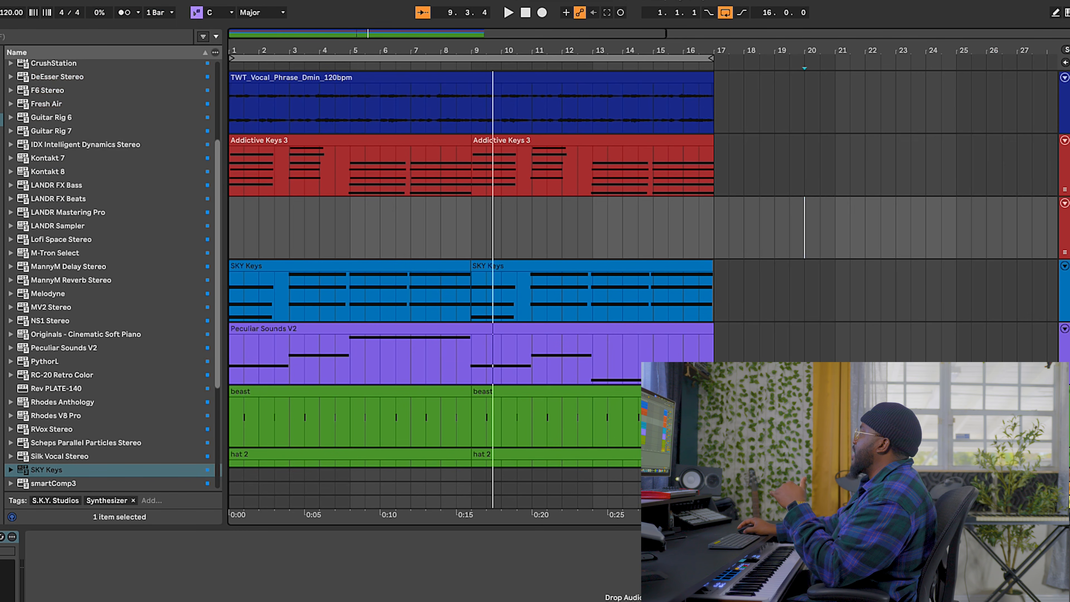